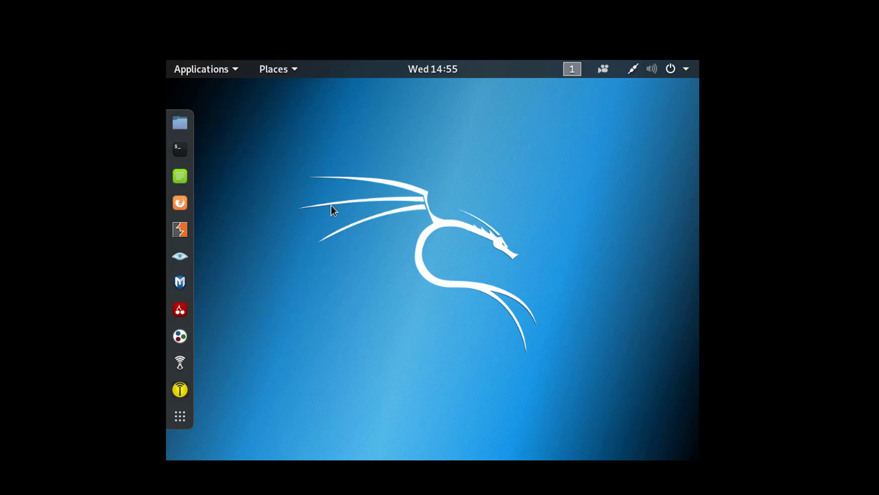
- Launch GNOME Terminal from the left dock of the Kali desktop
click(180, 148)
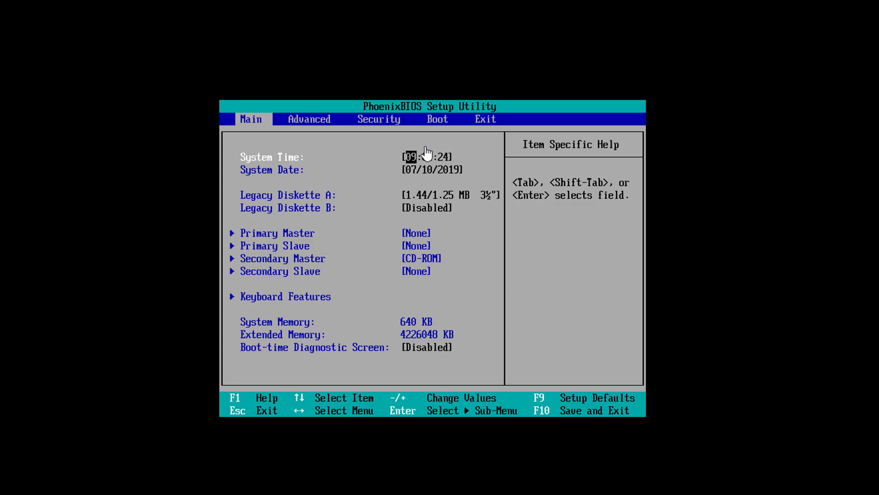
- Check the Boot device order and Security page, then save with F10 and restart
key(Right)
key(Right)
key(Right)
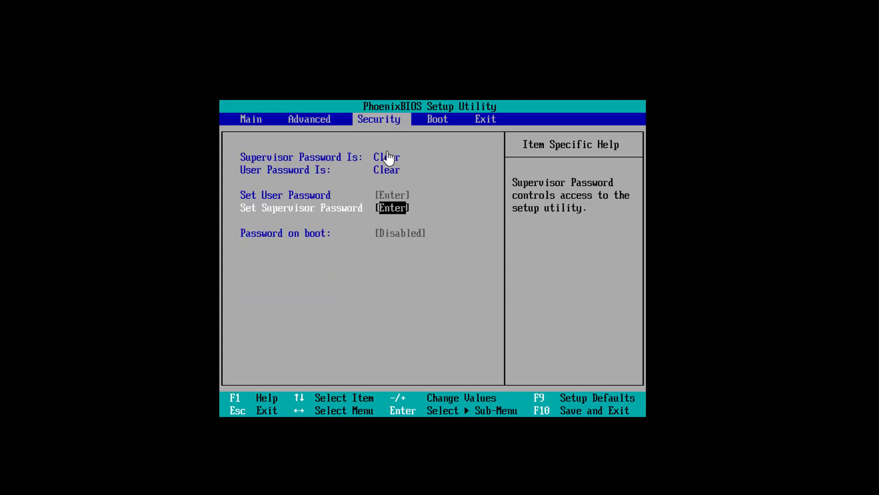
key(Down)
key(Down)
key(Down)
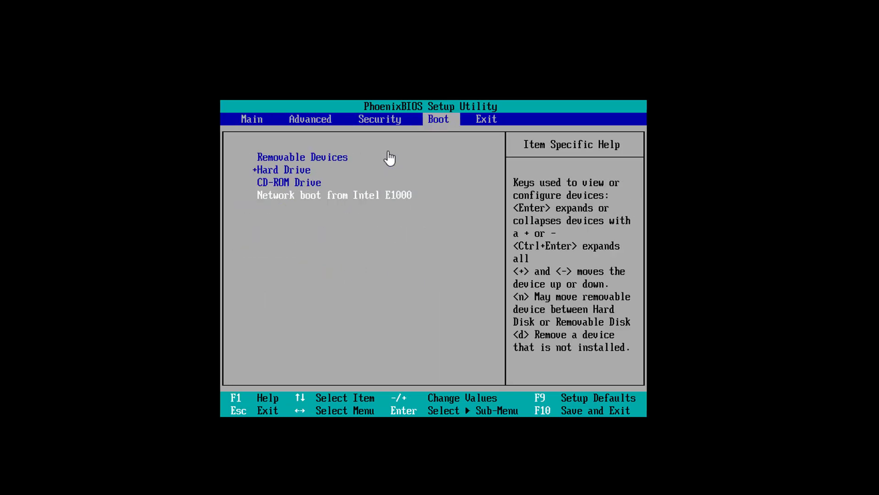
key(Up)
key(Up)
key(Up)
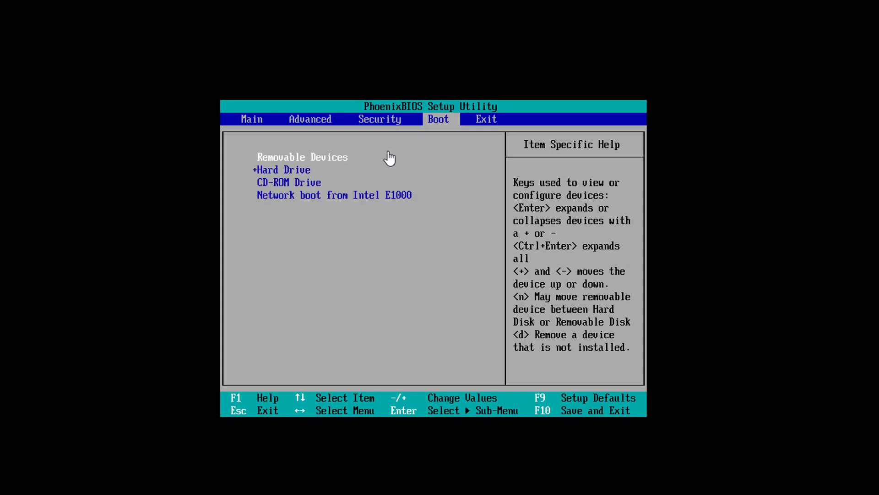
key(Left)
key(Right)
key(F10)
key(Return)
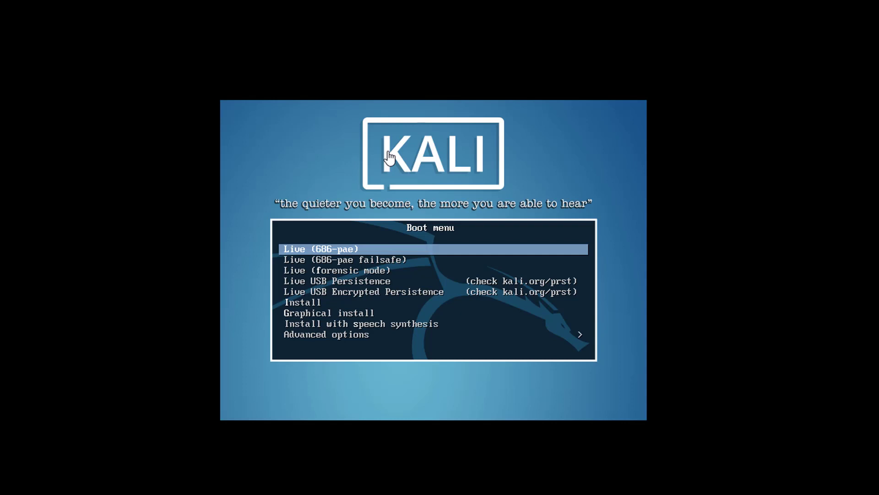
- Start Graphical install, keep English as the language, and choose India as the location
key(Down)
key(Down)
key(Down)
key(Down)
key(Down)
key(Down)
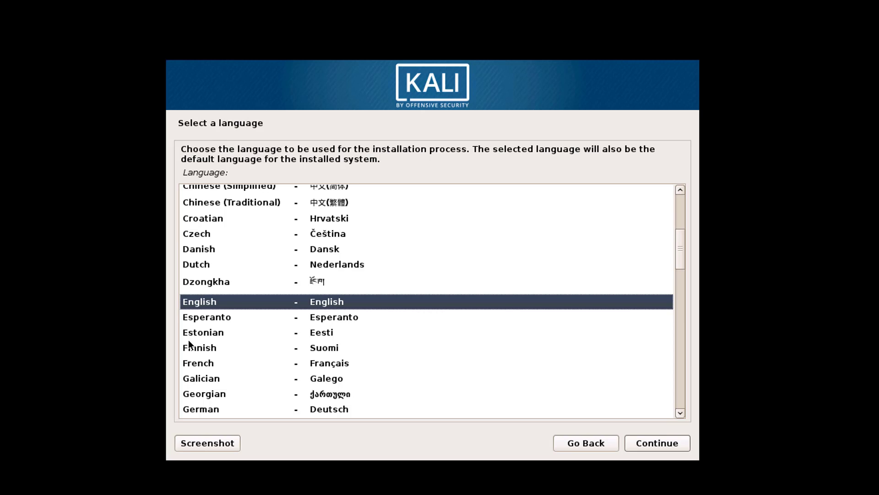
click(645, 446)
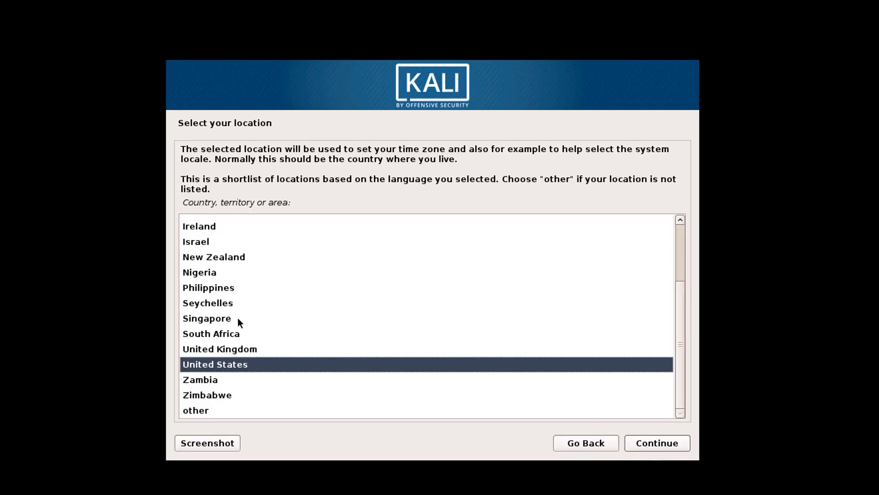
text(in)
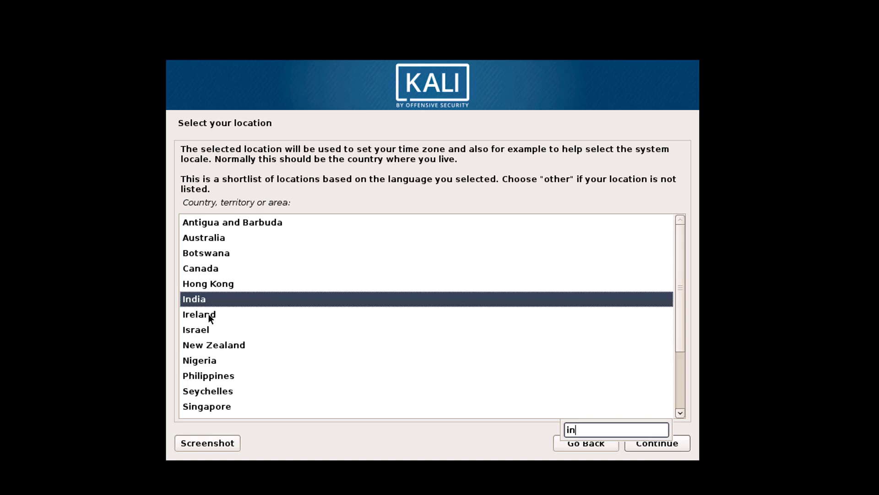
click(649, 447)
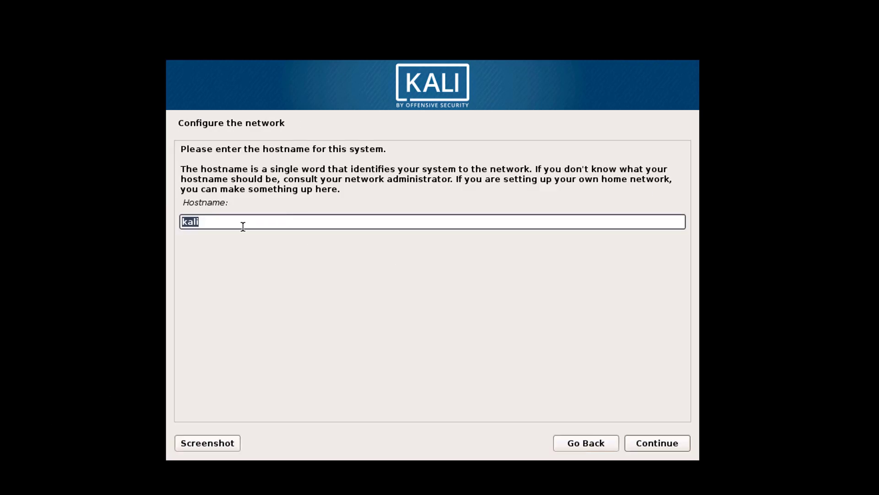
- Keep the hostname 'kali' and leave the domain name field empty
click(210, 221)
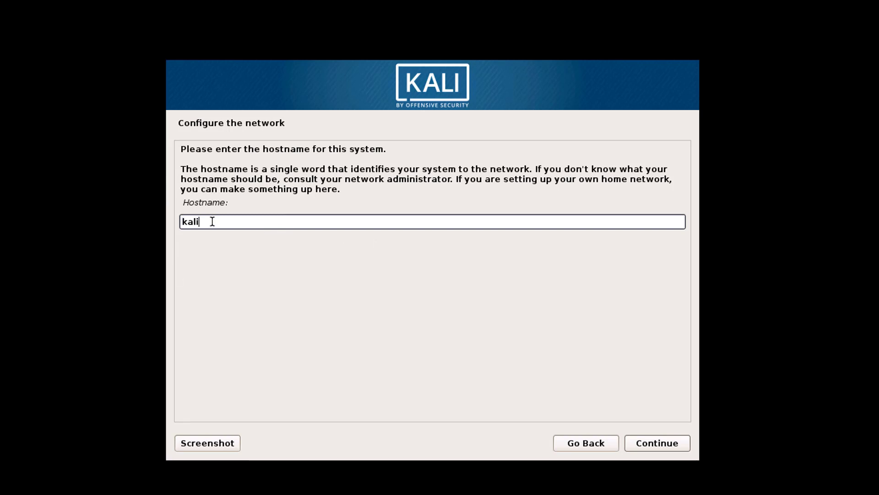
click(668, 443)
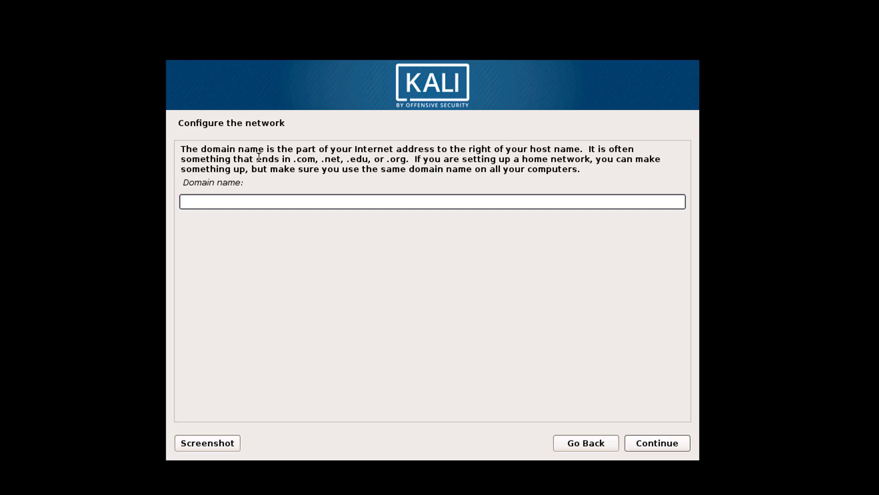
drag(255, 159, 297, 182)
click(292, 204)
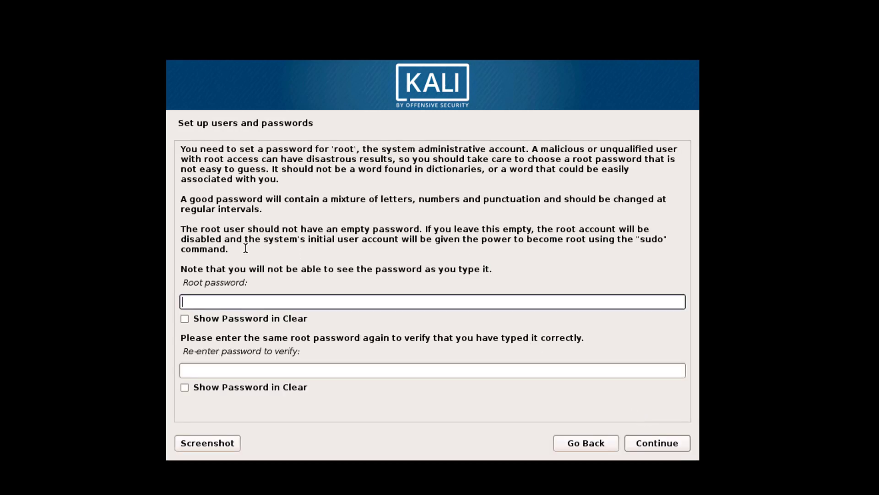
- Enter the root password, re-enter it in the verify field, and continue
text(t*******)
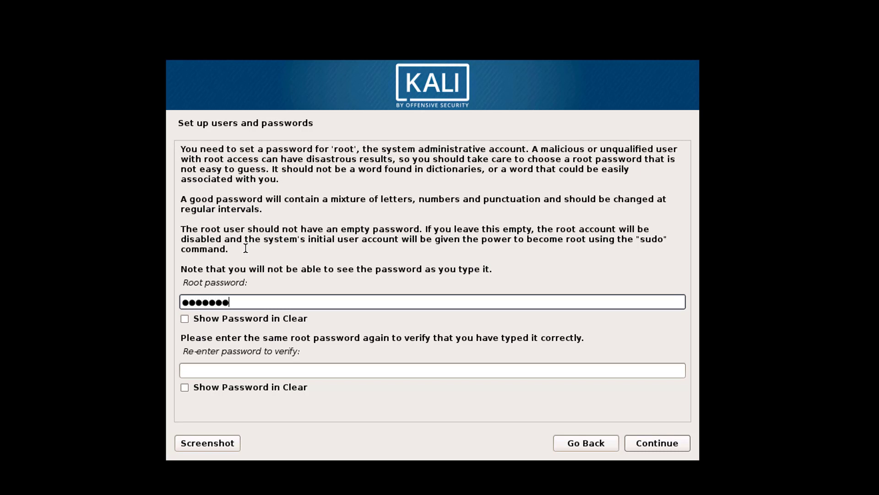
key(Tab)
key(Tab)
text(*****)
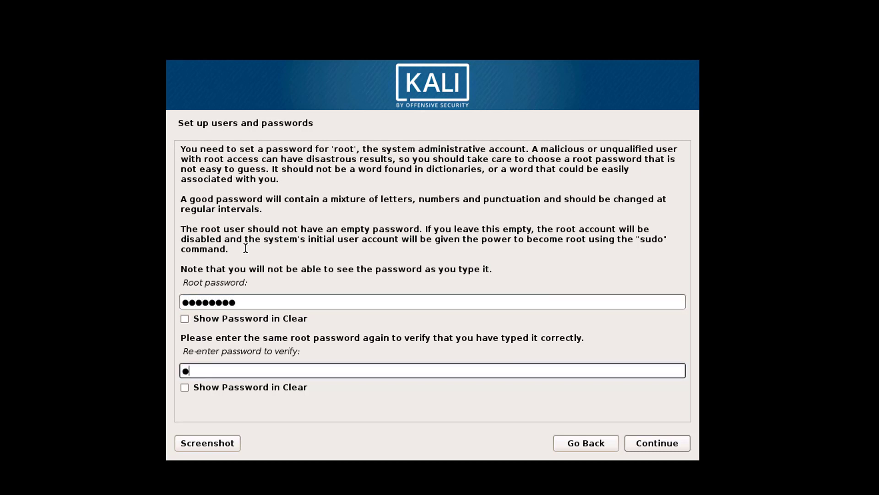
text(***)
click(673, 447)
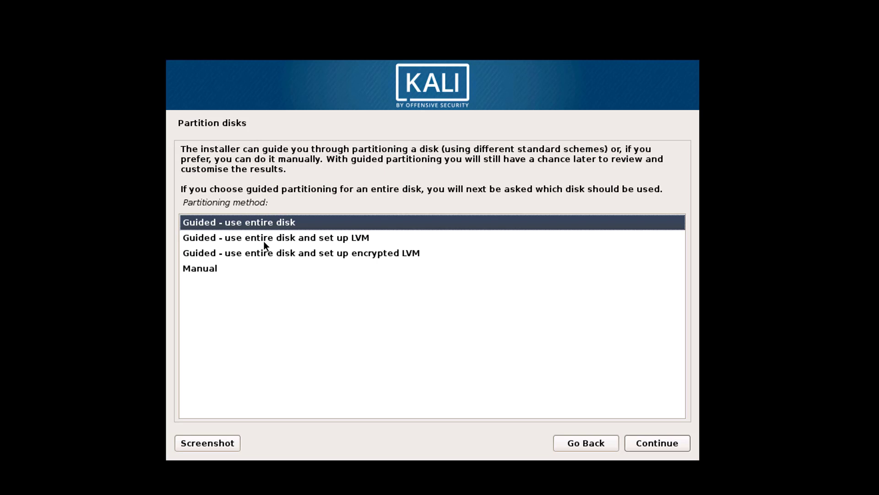
- Choose the 'Guided - use entire disk' partitioning method
click(285, 236)
click(282, 252)
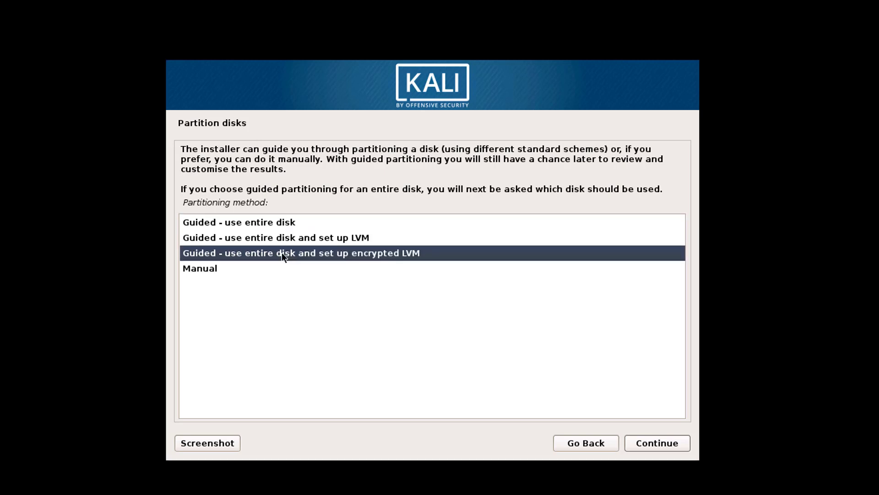
click(260, 268)
click(280, 223)
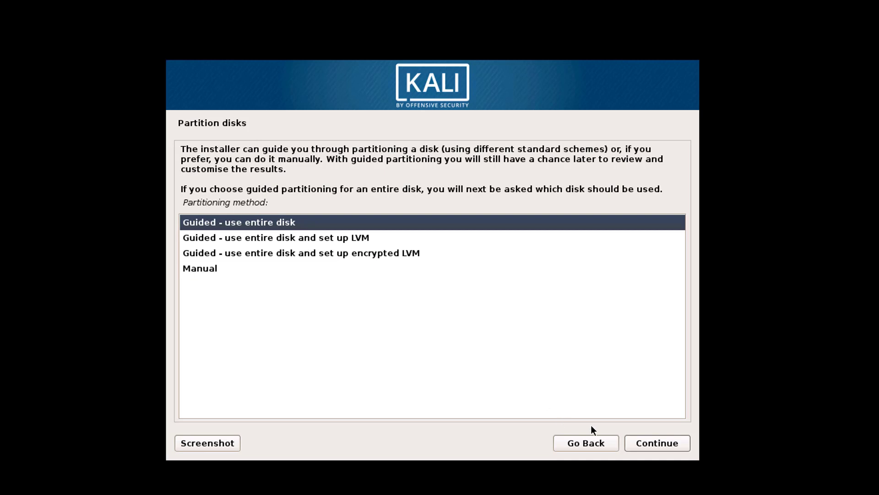
click(643, 441)
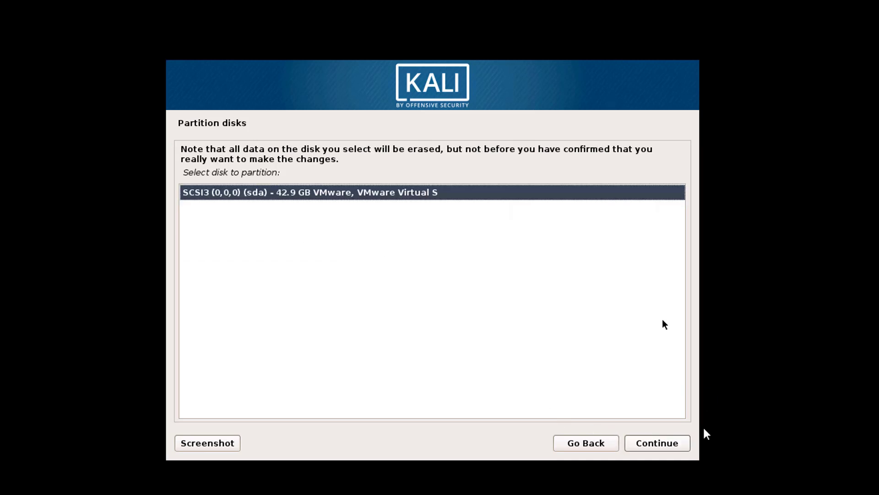
- Partition the 42.9 GB VMware disk with all files in one partition and finish partitioning
click(665, 442)
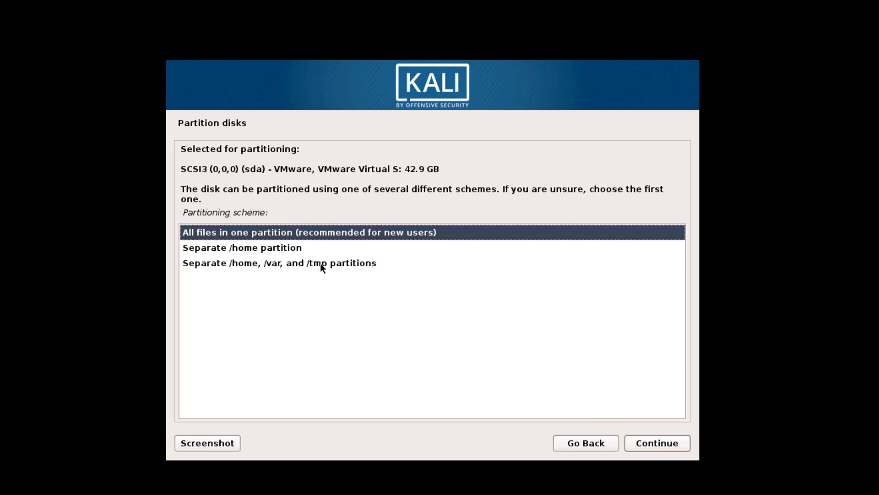
click(641, 446)
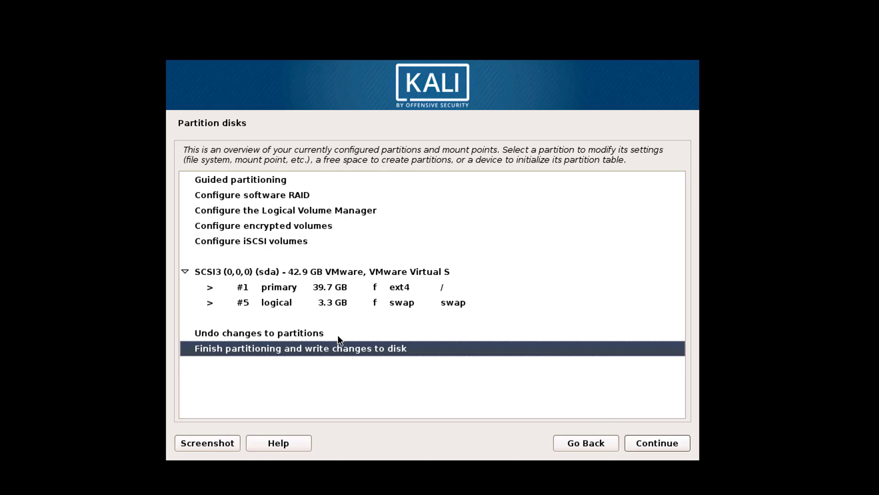
click(649, 445)
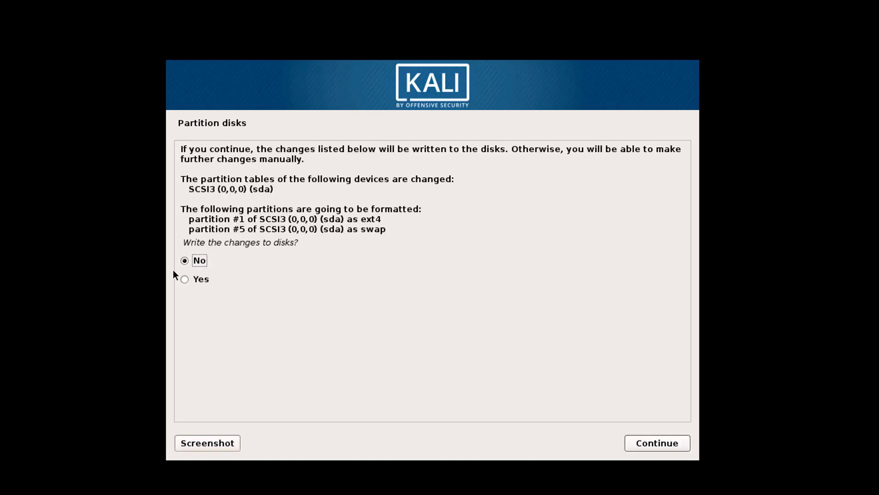
drag(196, 195, 308, 230)
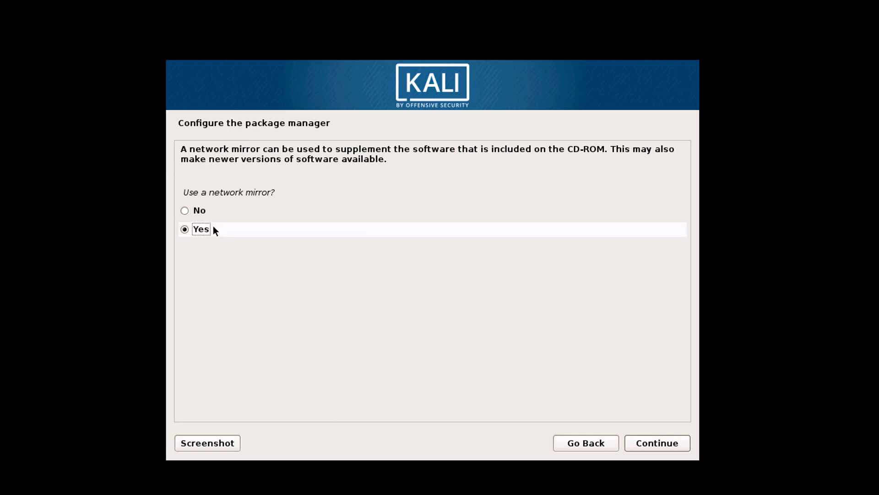
- Answer No to using a network mirror for the package manager
click(188, 211)
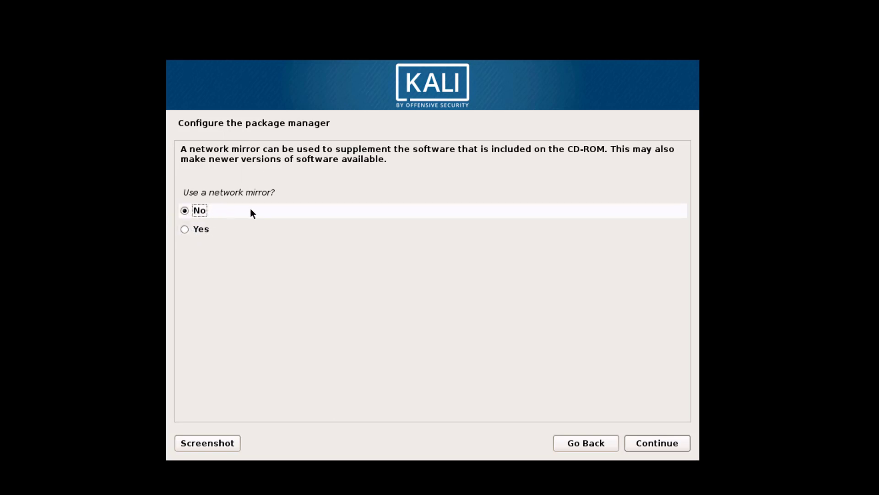
drag(183, 193, 282, 192)
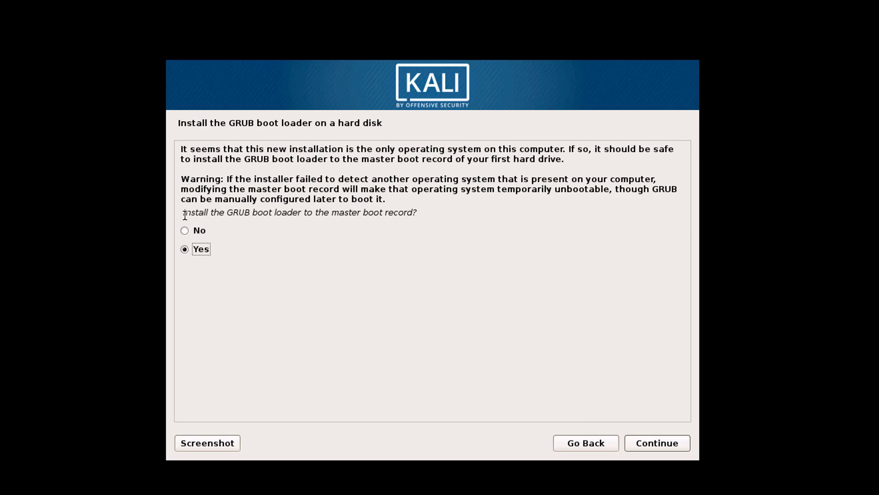
- Agree to install the GRUB boot loader to the master boot record
drag(186, 212, 375, 214)
click(186, 250)
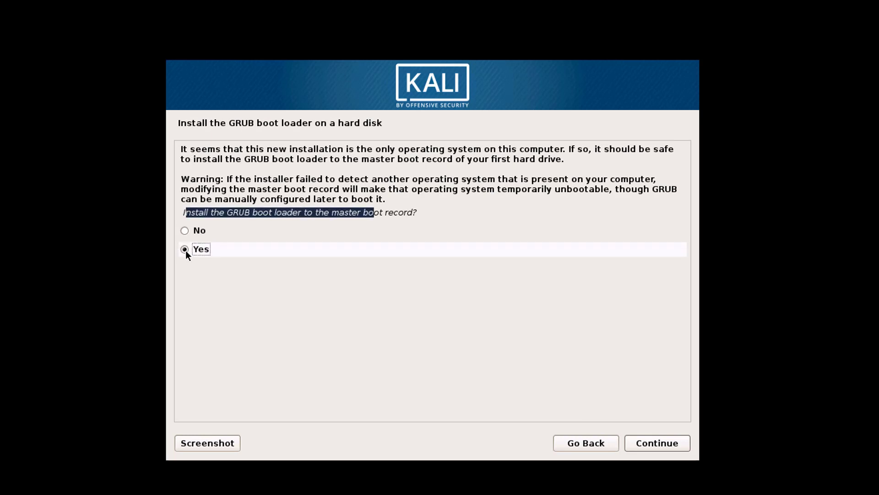
click(647, 446)
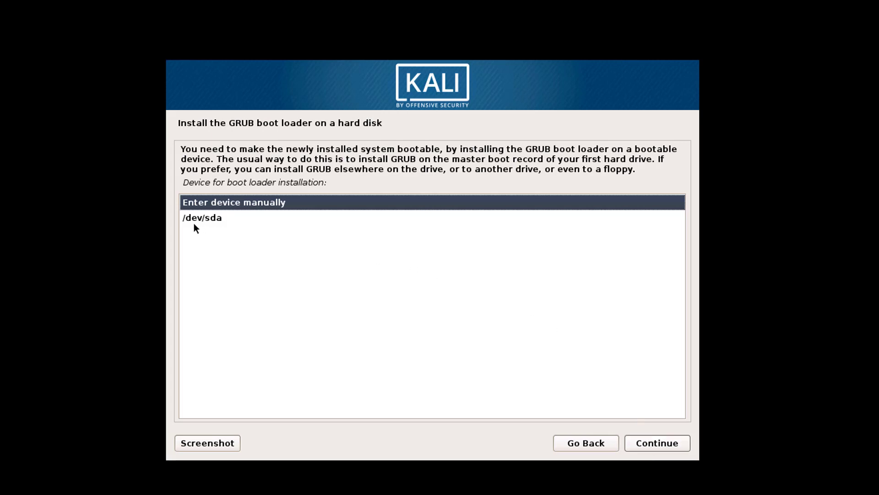
- Install GRUB onto /dev/sda and finish the installation to reboot
click(273, 218)
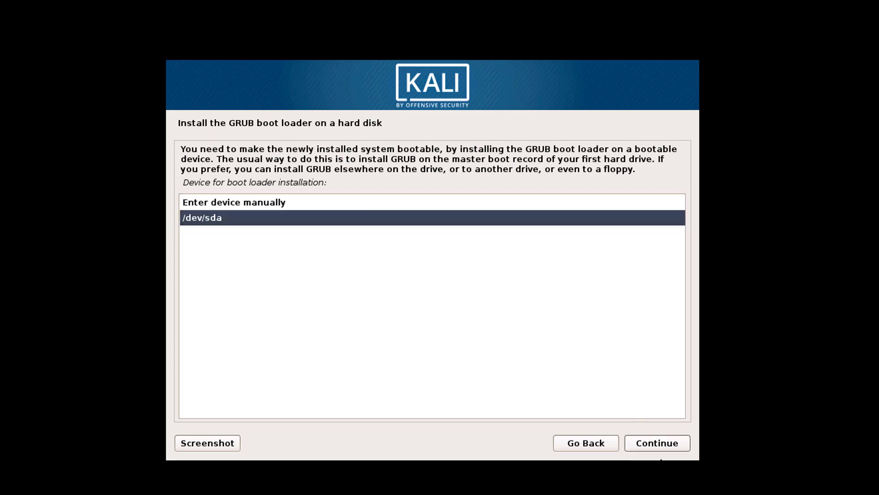
click(665, 442)
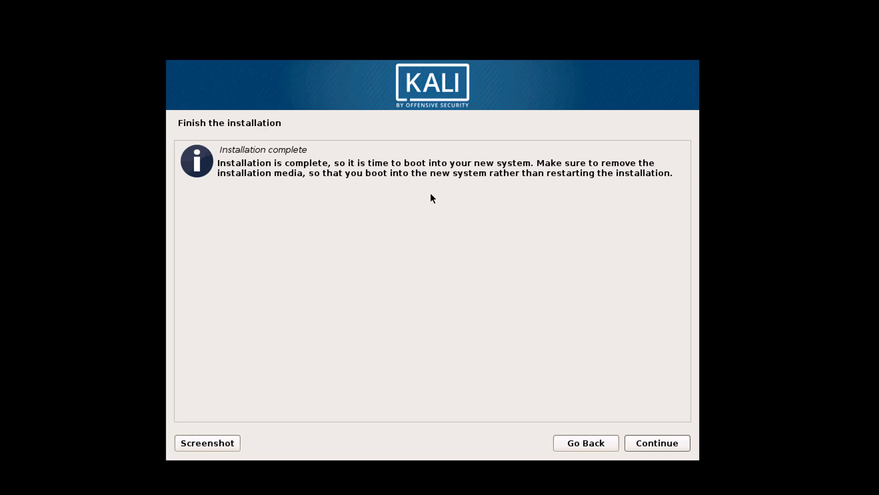
drag(376, 173, 461, 164)
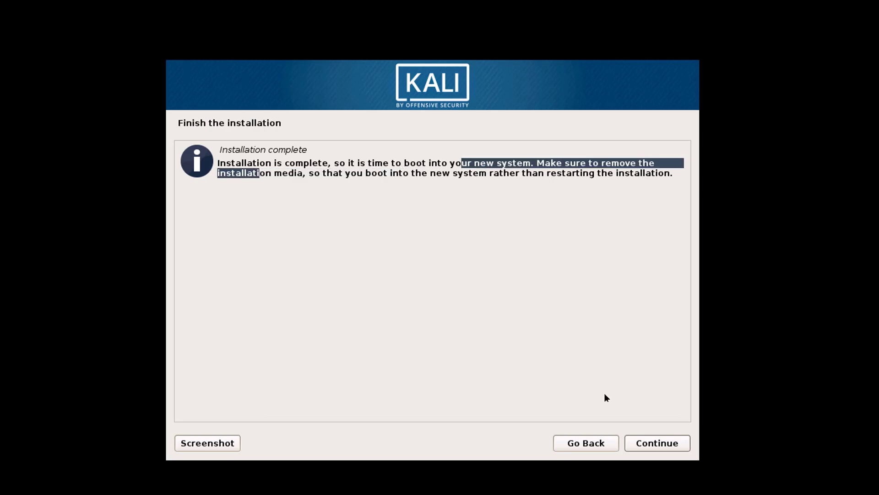
click(650, 446)
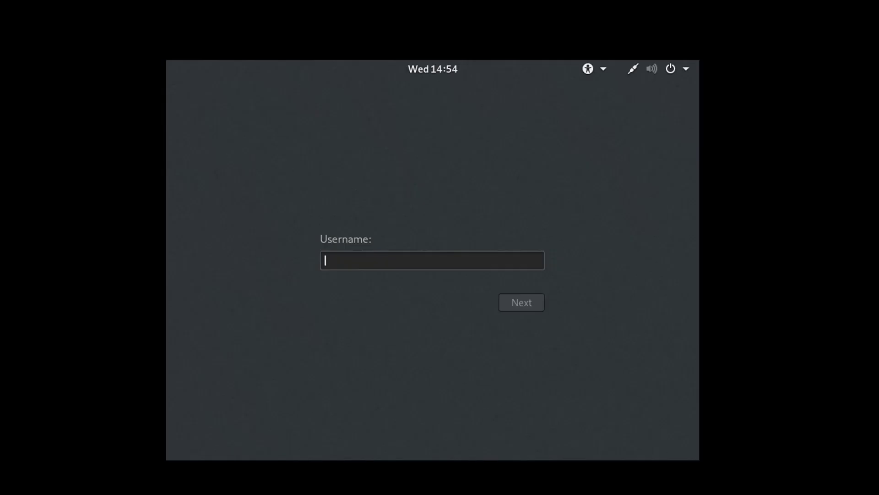
- Log in as root with the account password and open a terminal from the dock
text(root)
key(Return)
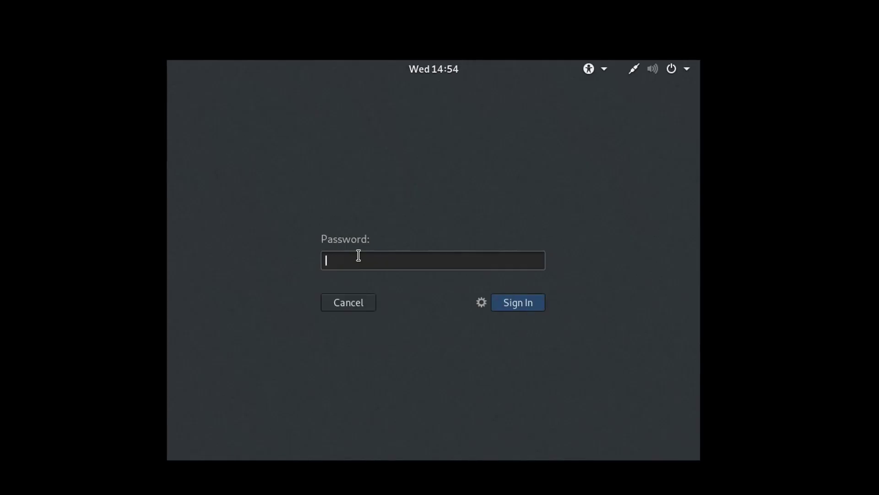
text(too)
key(BackSpace)
key(BackSpace)
key(BackSpace)
text(password)
key(Return)
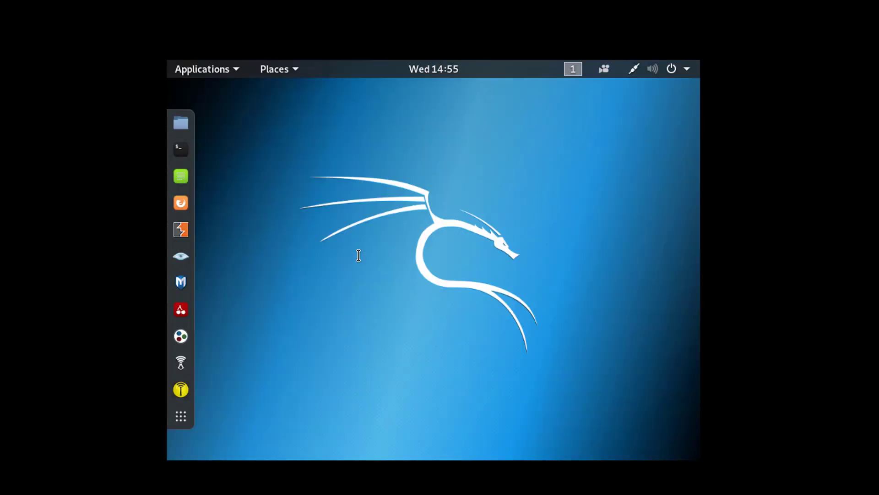
click(182, 149)
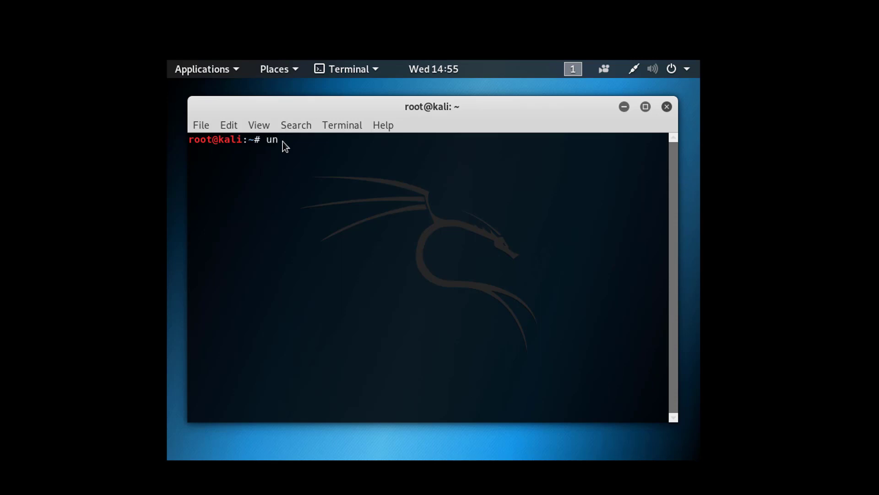
- Run uname -a showing kernel 4.19.0-kali4-686-pae, then close the terminal with exit
text(-a)
key(Return)
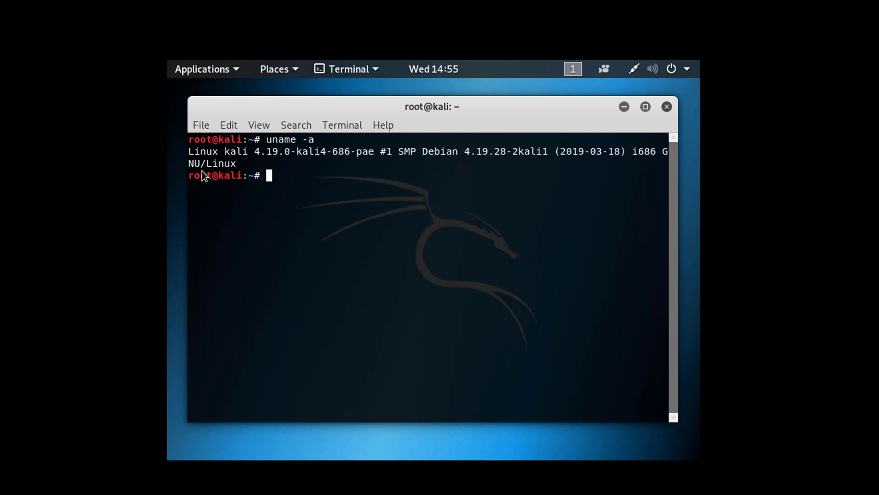
drag(201, 153, 451, 188)
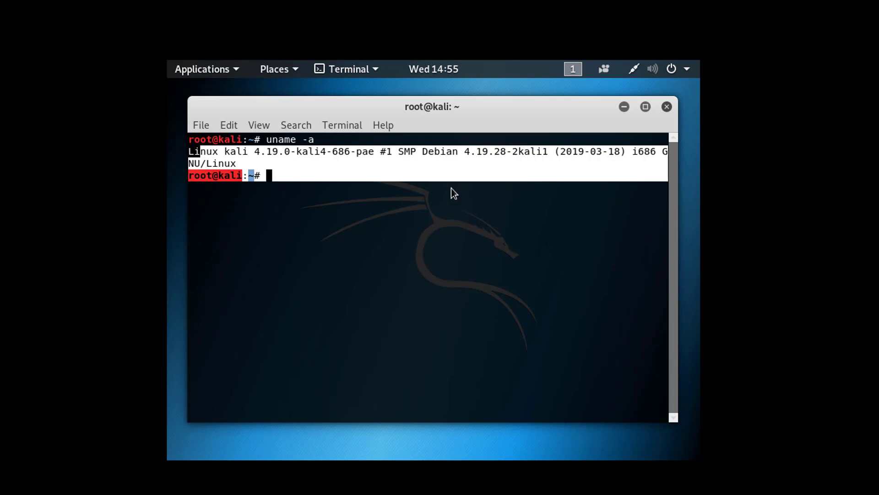
click(378, 180)
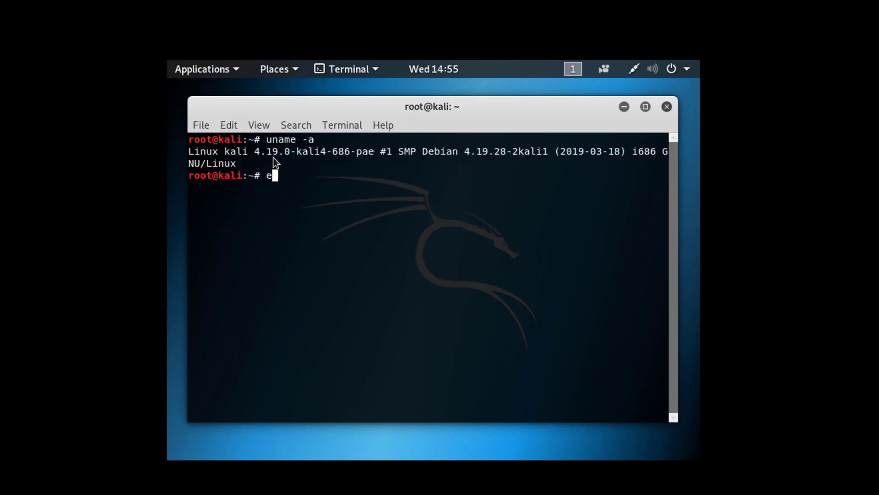
text(exit)
key(Return)
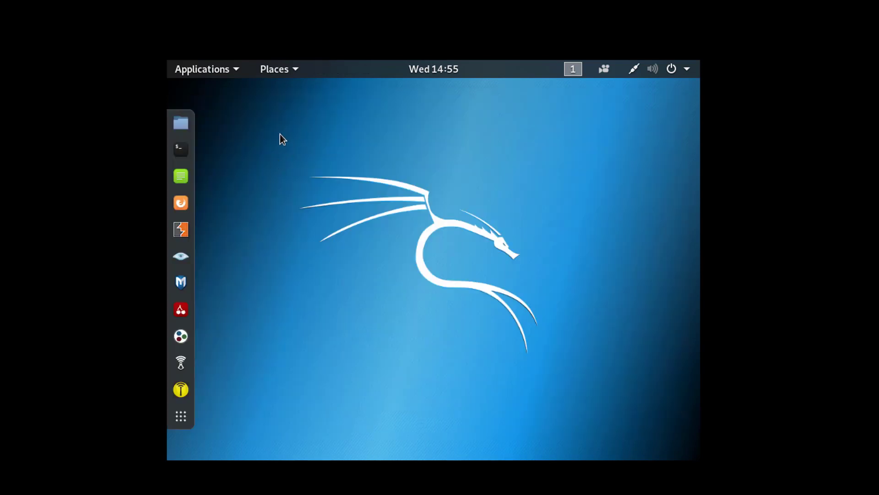